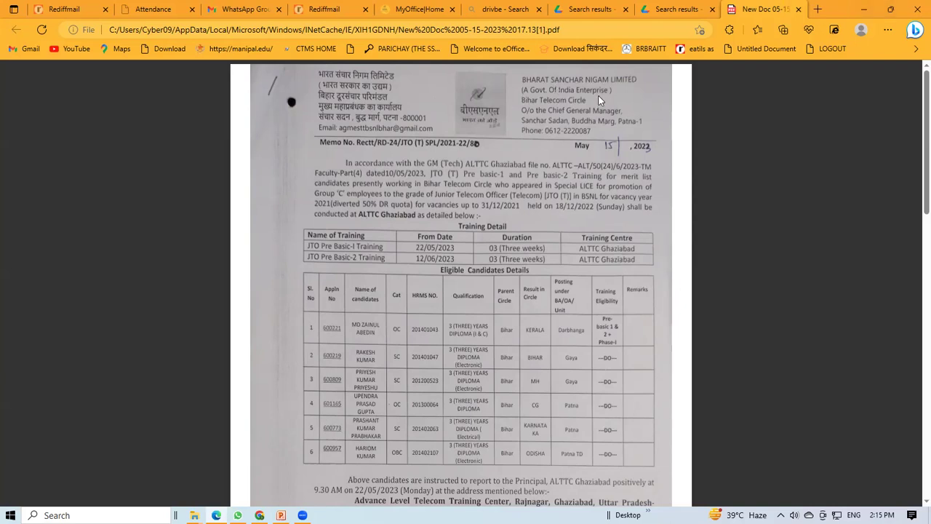
# - Minimize the PDF viewer, chat and file windows to clear the desktop
pyautogui.click(861, 12)
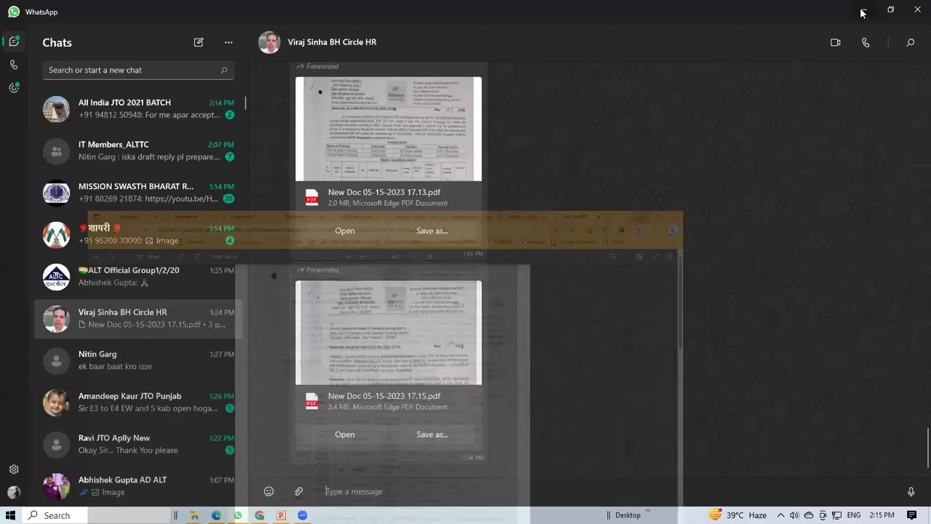
pyautogui.click(857, 11)
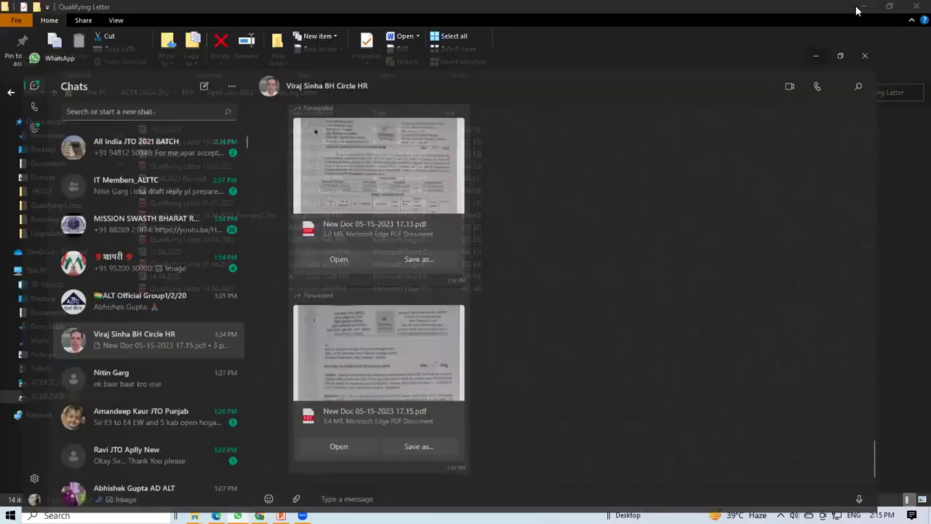
pyautogui.click(864, 12)
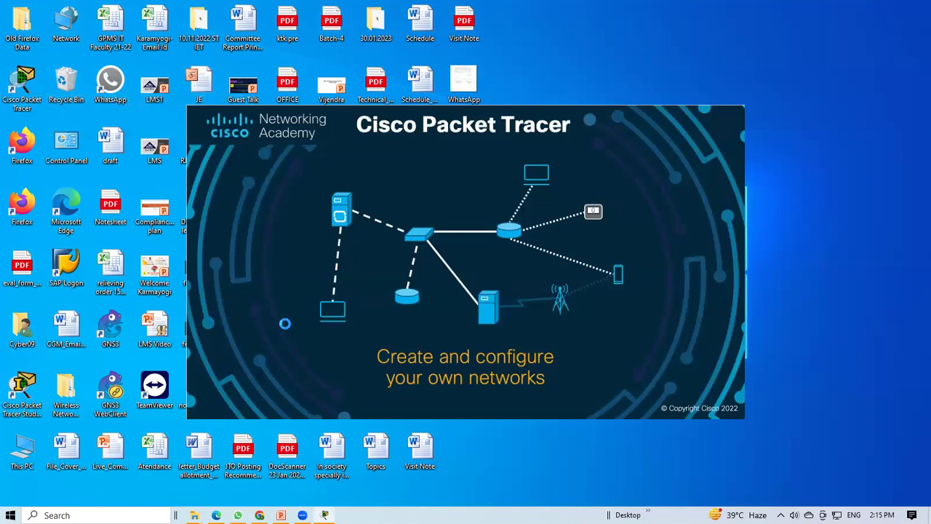
# - Launch Cisco Packet Tracer from the desktop shortcut and maximize its window
pyautogui.click(21, 396)
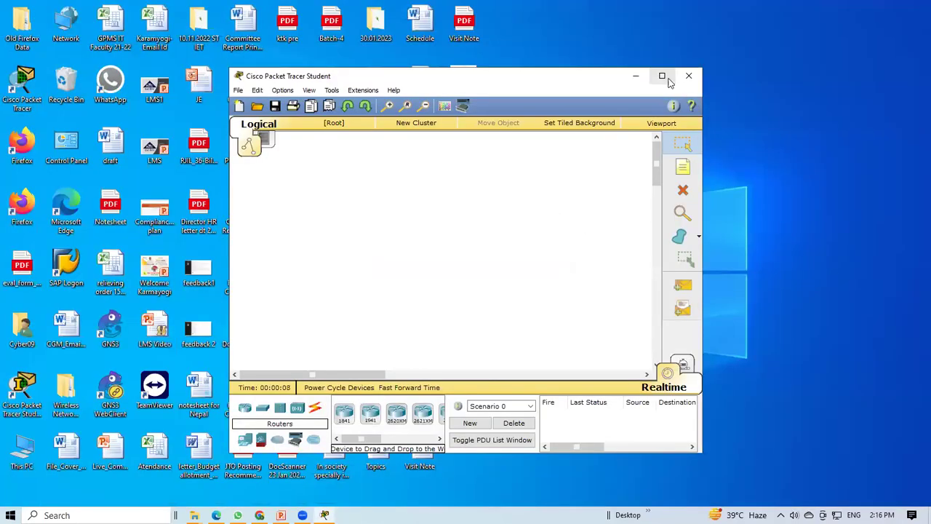
pyautogui.click(662, 76)
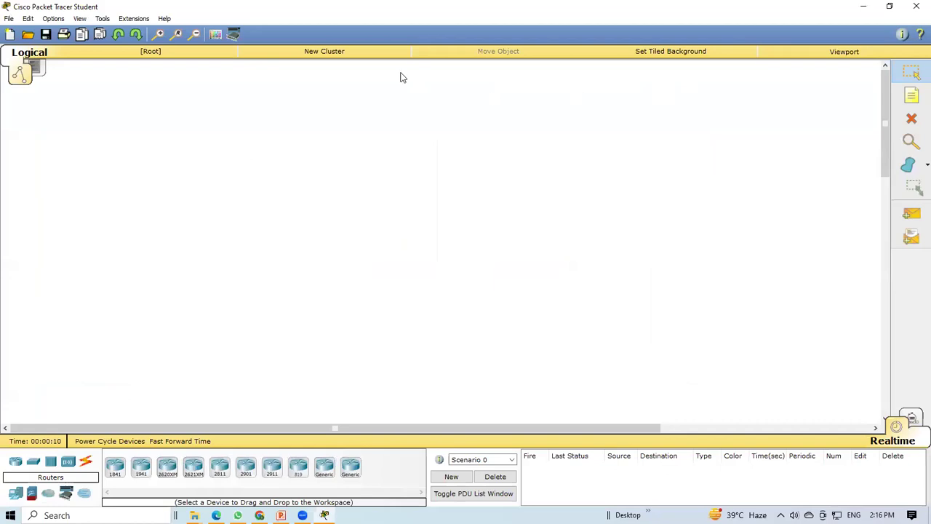
pyautogui.click(9, 18)
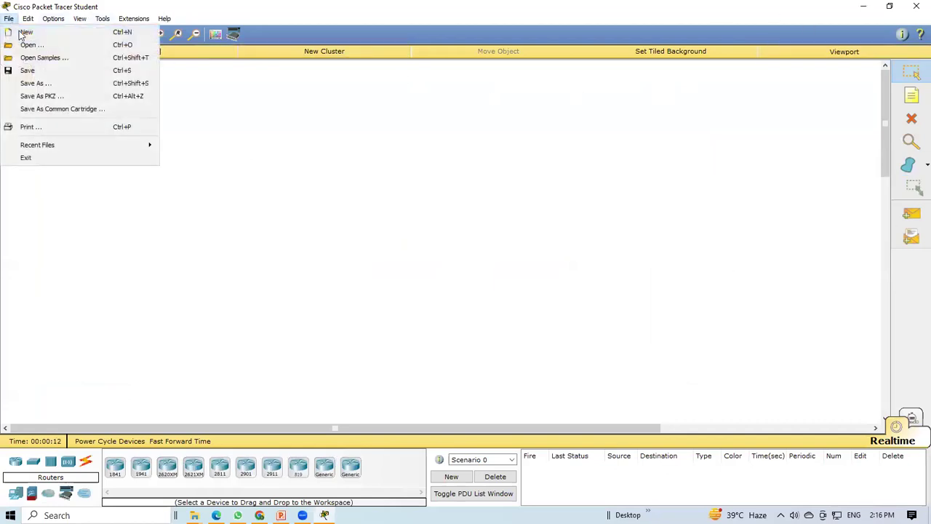
# - In Save As, create a new folder on ACER DATA (D:) named with a person's name and 15.07.2023
pyautogui.click(34, 84)
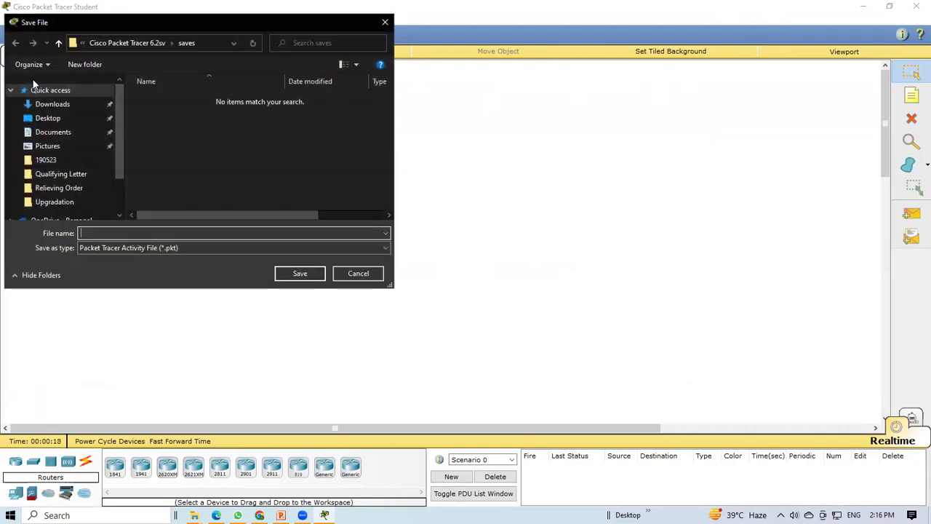
pyautogui.moveTo(118, 132); pyautogui.dragTo(128, 200)
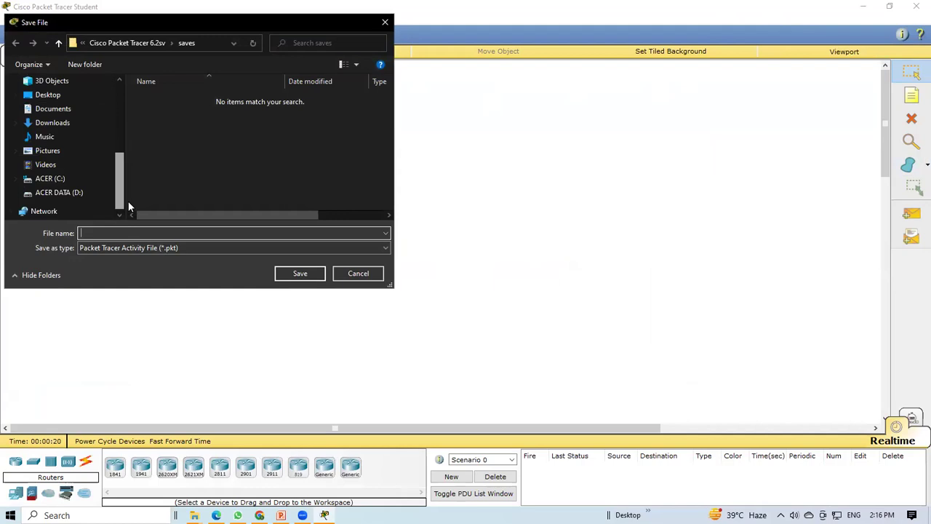
pyautogui.click(75, 194)
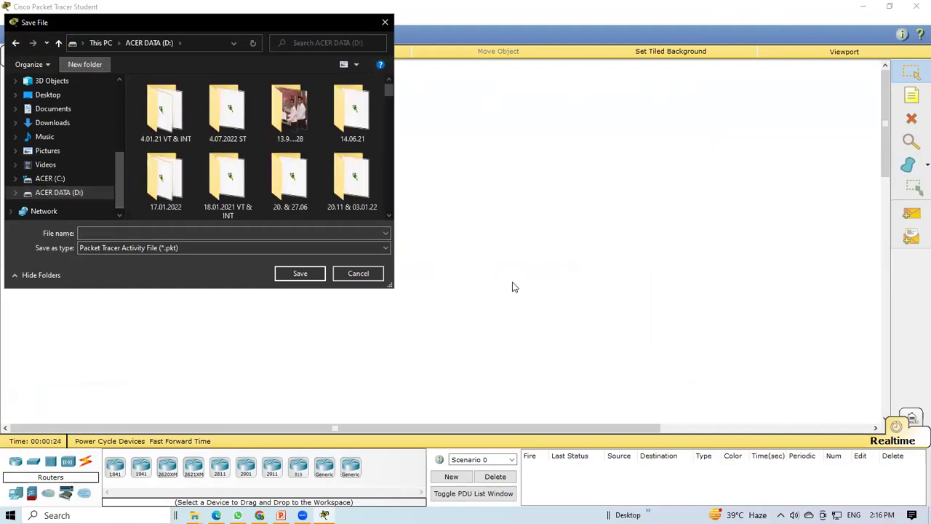
pyautogui.press('BackSpace')
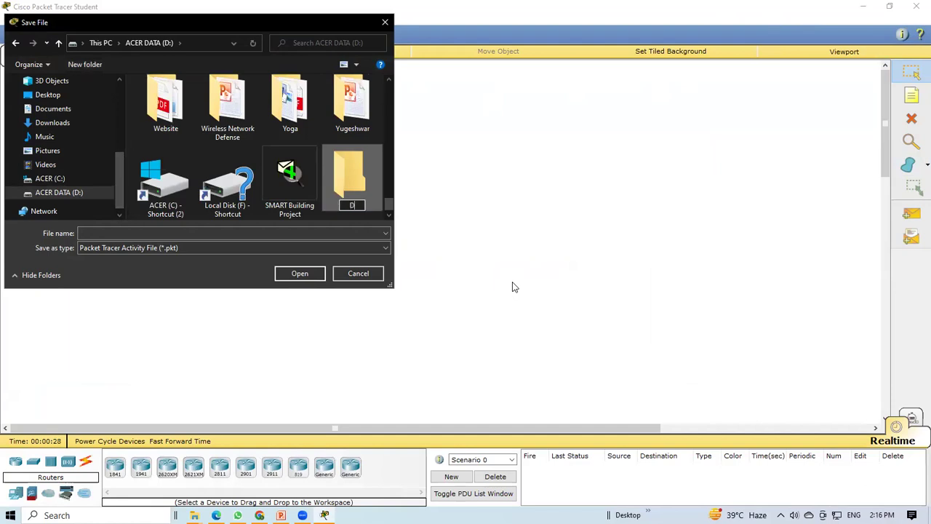
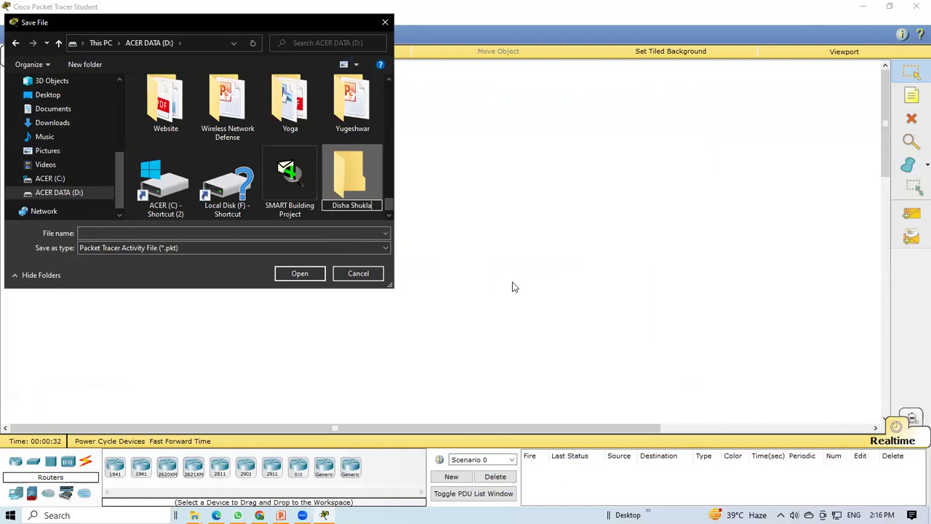
pyautogui.write(' 15.07.2023')
pyautogui.press('Return')
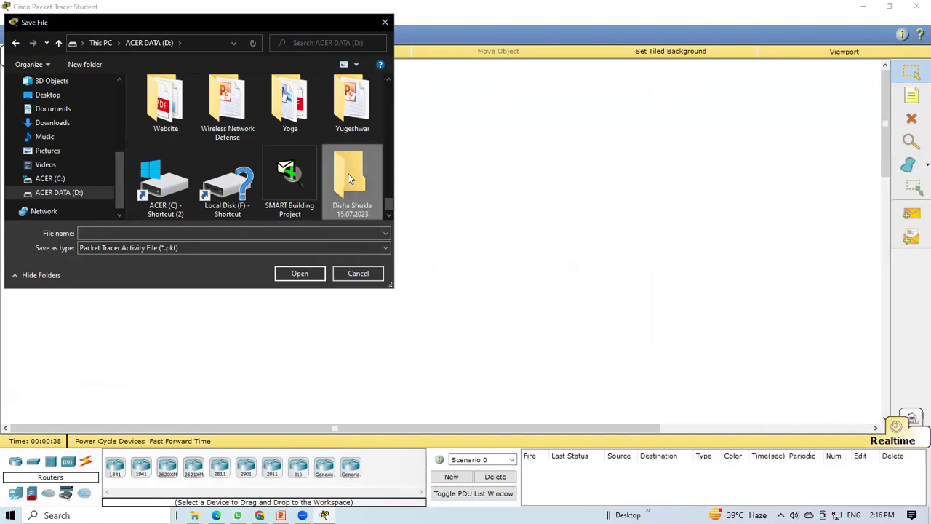
# - Rename the new folder to correct its date to 15.05.2023
pyautogui.doubleClick(353, 210)
pyautogui.rightClick(354, 209)
pyautogui.click(387, 480)
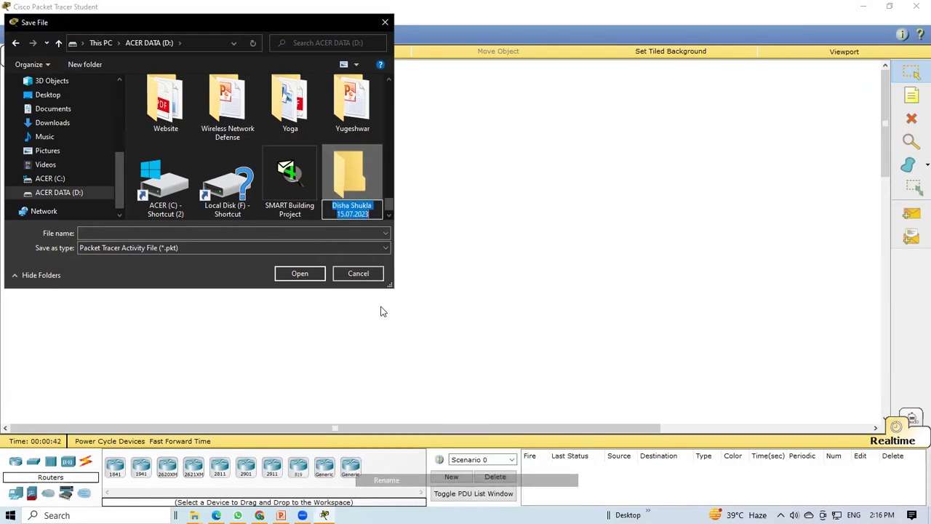
pyautogui.click(352, 214)
pyautogui.press('BackSpace')
pyautogui.write('5')
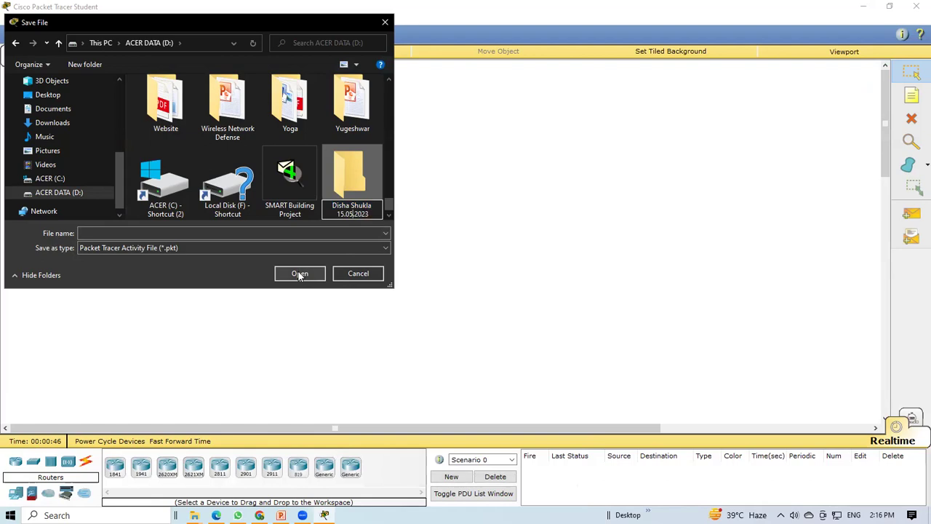
pyautogui.click(299, 274)
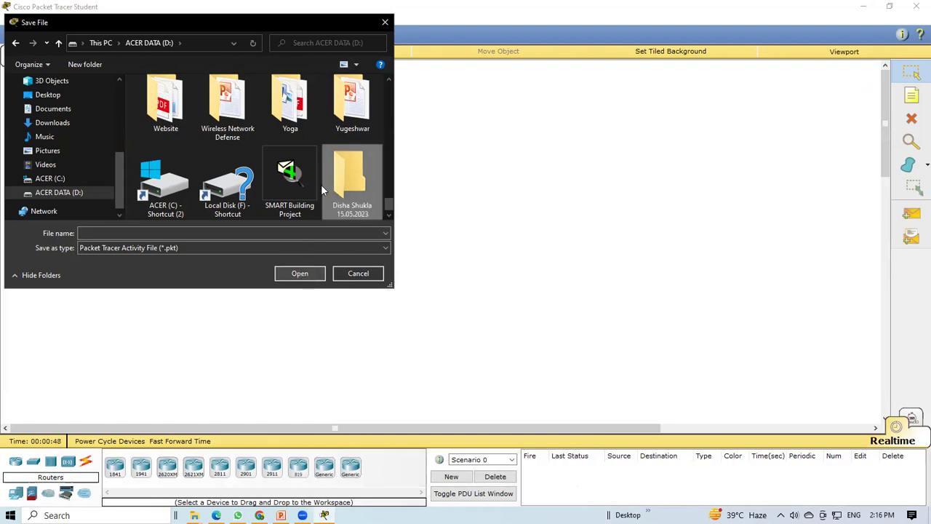
# - Open the dated folder and enter Day-1 as the file name
pyautogui.doubleClick(344, 178)
pyautogui.click(162, 232)
pyautogui.write('Day-1')
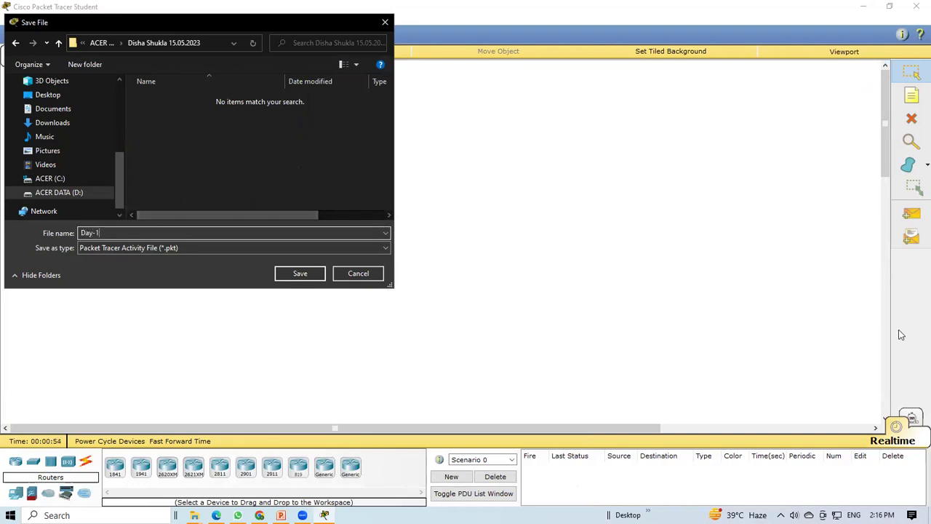
# - Save the blank workspace as Day-1.pkt in the dated folder
pyautogui.click(299, 274)
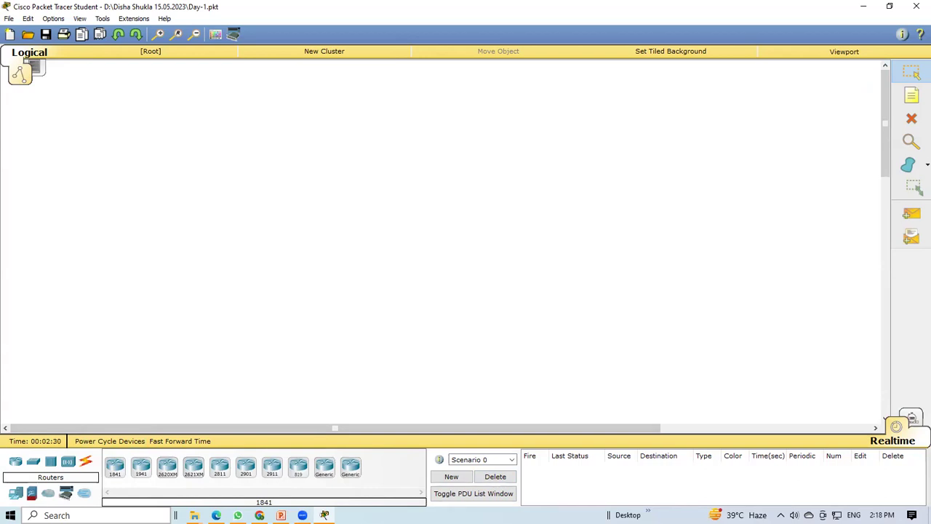
# - Place a 2811 router at the upper left and rename Router0 to '1205 Server Room ALTTC'
pyautogui.click(227, 471)
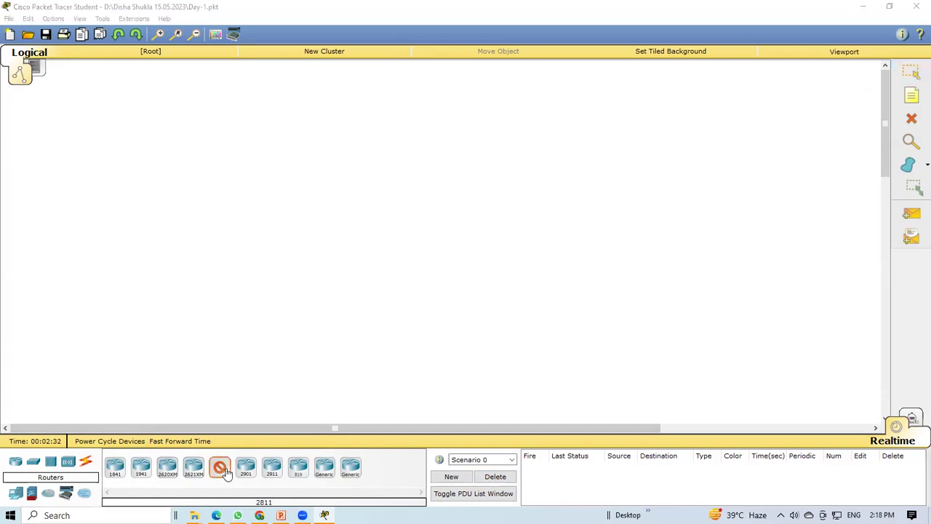
pyautogui.click(307, 128)
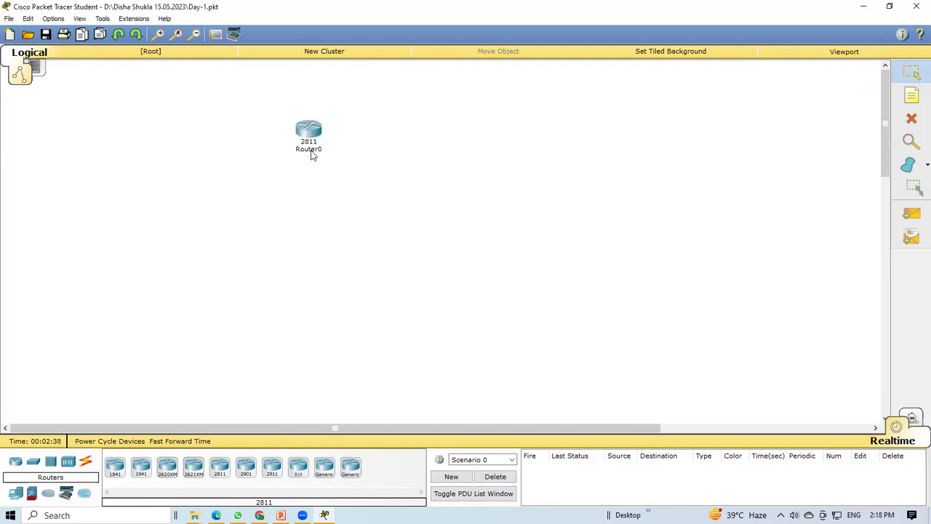
pyautogui.click(312, 150)
pyautogui.moveTo(329, 151); pyautogui.dragTo(245, 150)
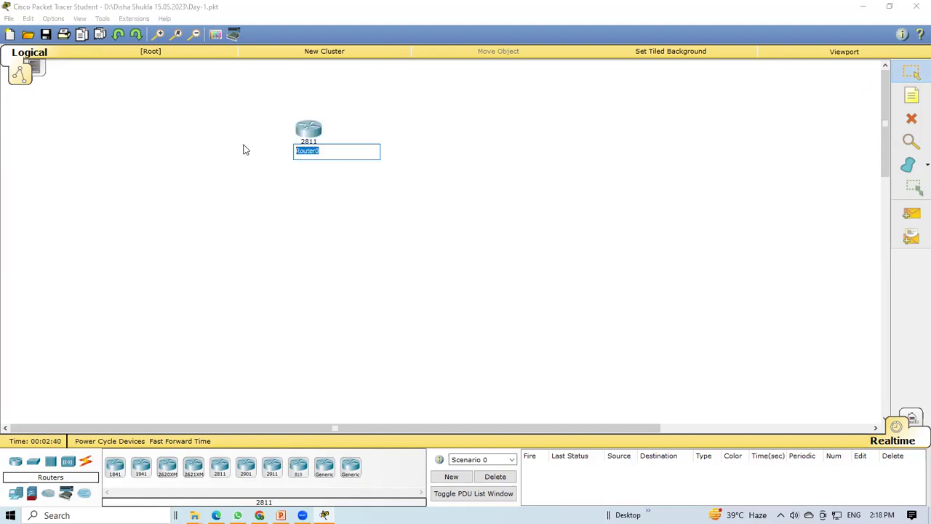
pyautogui.write('1205 Server Room ALTTC')
pyautogui.press('Return')
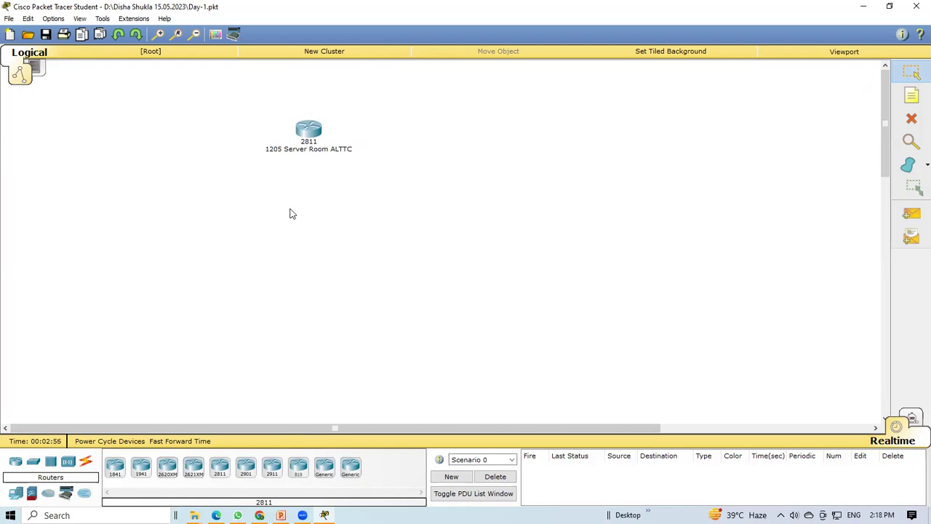
pyautogui.click(308, 153)
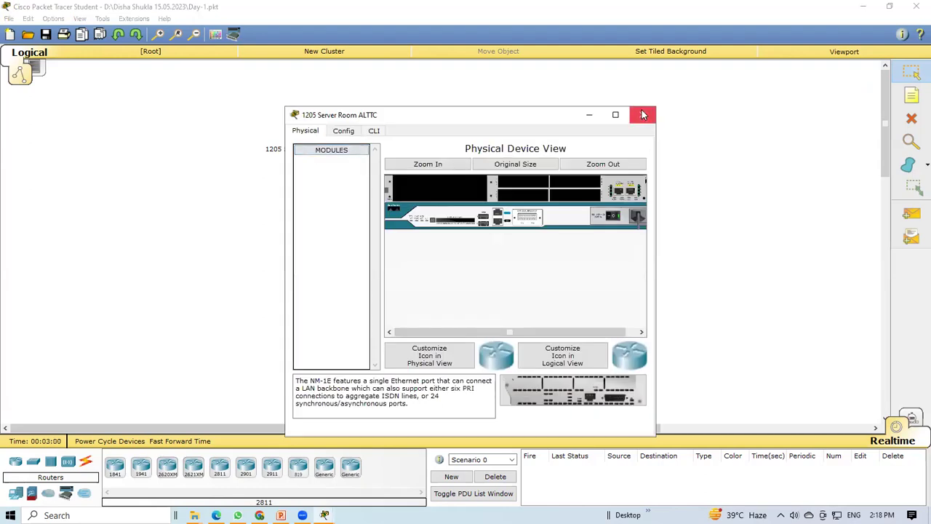
# - Close the router window and prefix its label with CE, giving 'CE 1205 Server Room ALTTC'
pyautogui.click(642, 114)
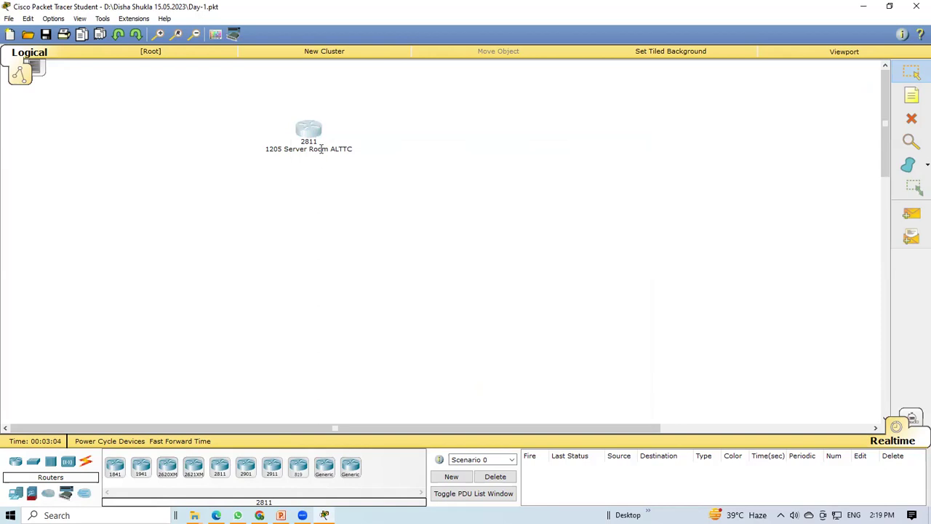
pyautogui.click(322, 152)
pyautogui.click(373, 151)
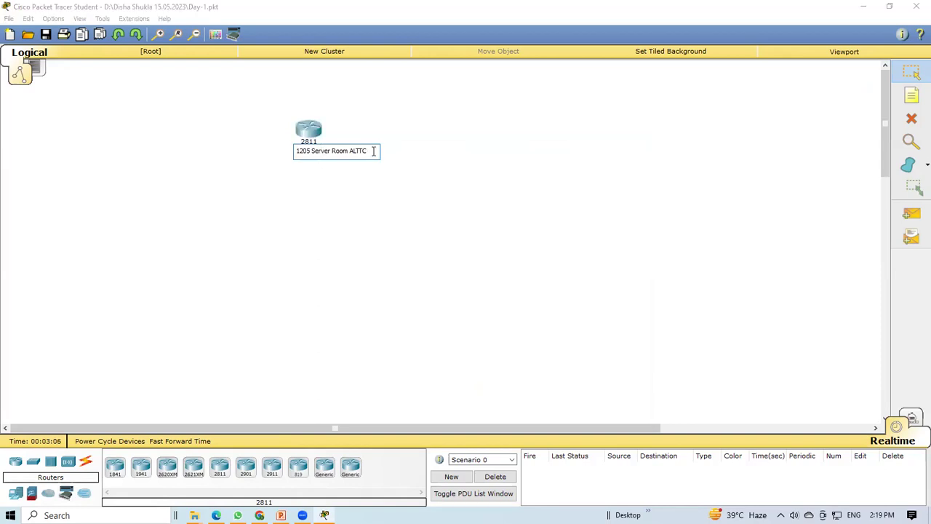
pyautogui.write('CE')
pyautogui.click(531, 275)
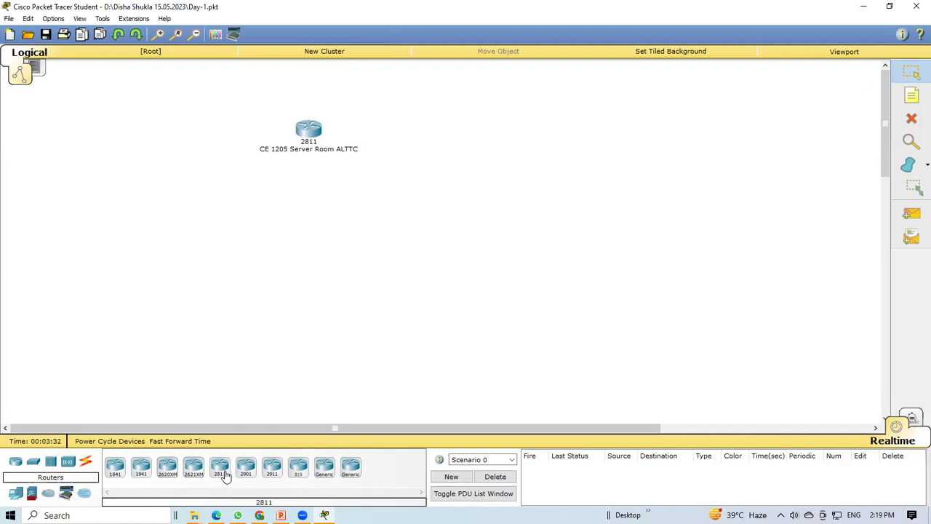
pyautogui.click(220, 469)
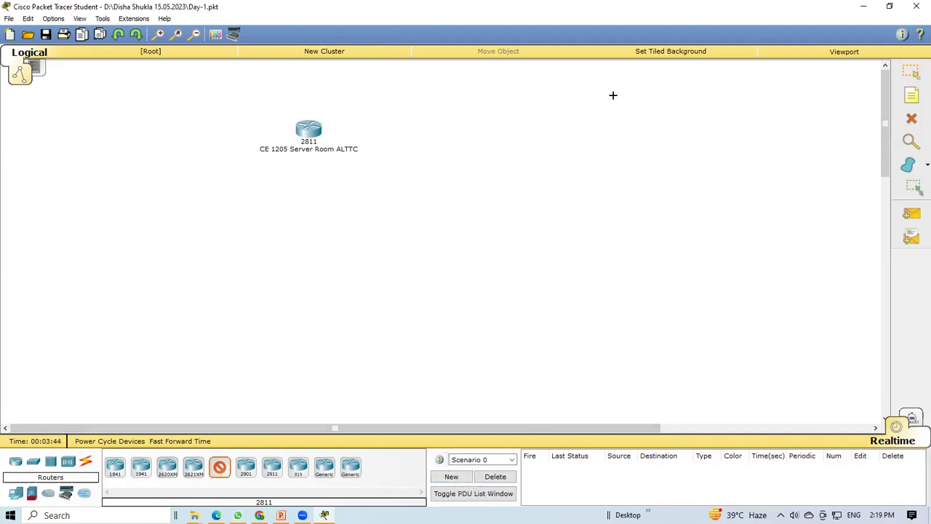
# - Place a second 2811 router on the right and name it 'ISP BSNL GZB PE/P/ISP'
pyautogui.click(630, 131)
pyautogui.click(640, 151)
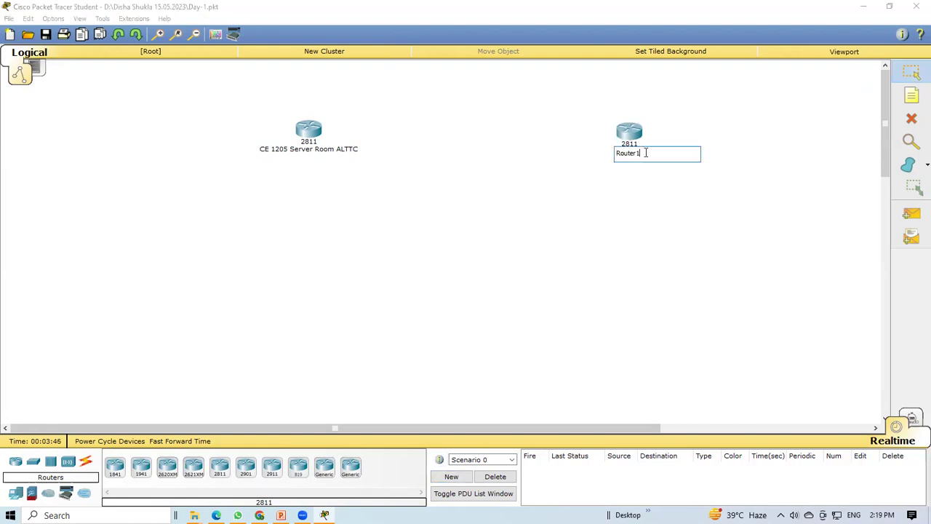
pyautogui.write('ISP BSNL GZB')
pyautogui.write('PE/P/ISP')
pyautogui.click(689, 223)
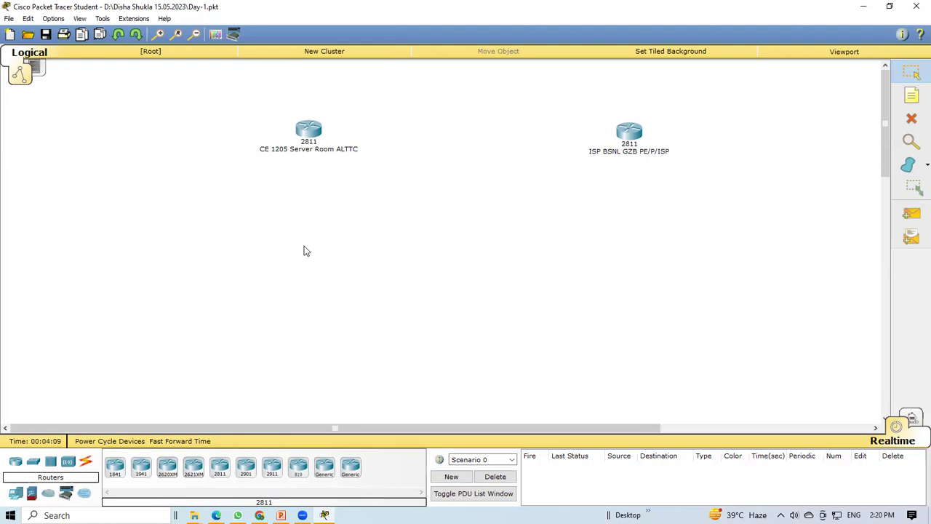
pyautogui.click(32, 466)
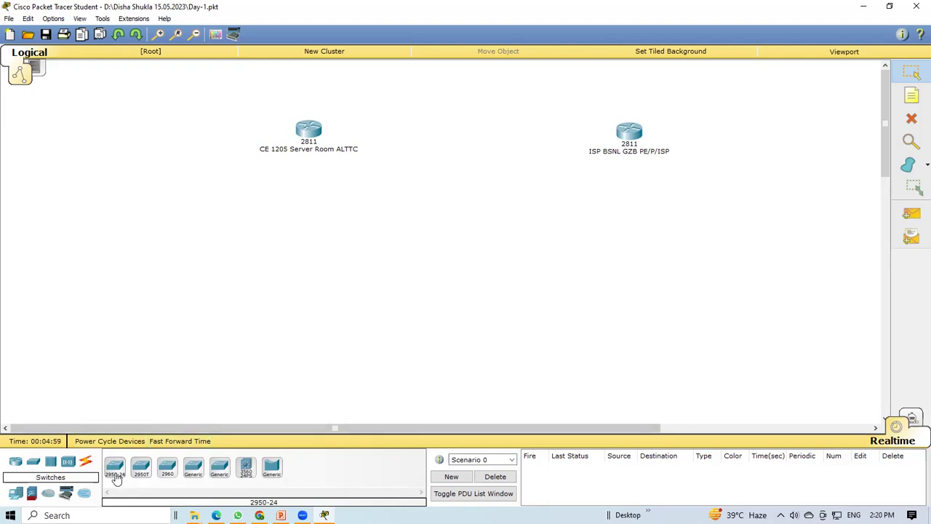
# - Place a 2950-24 switch, Switch0, below the CE router
pyautogui.click(116, 473)
pyautogui.click(311, 230)
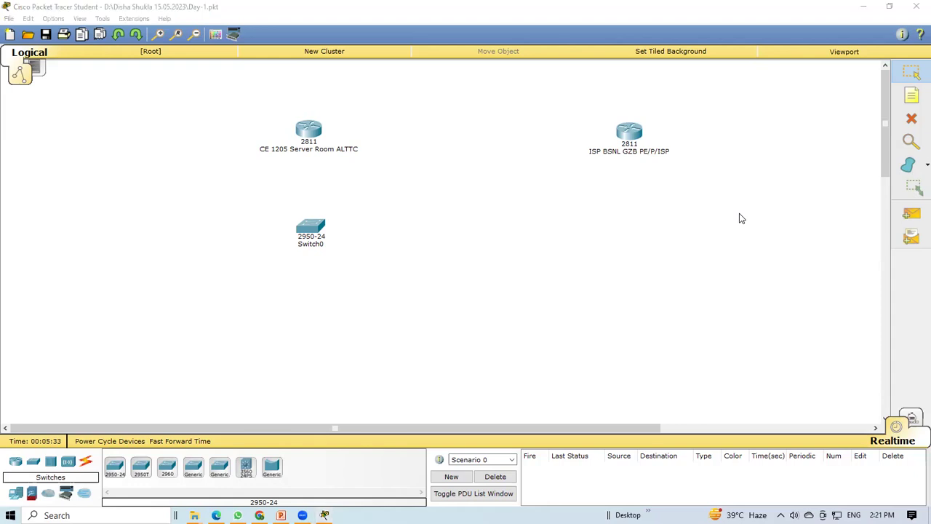
pyautogui.press('super')
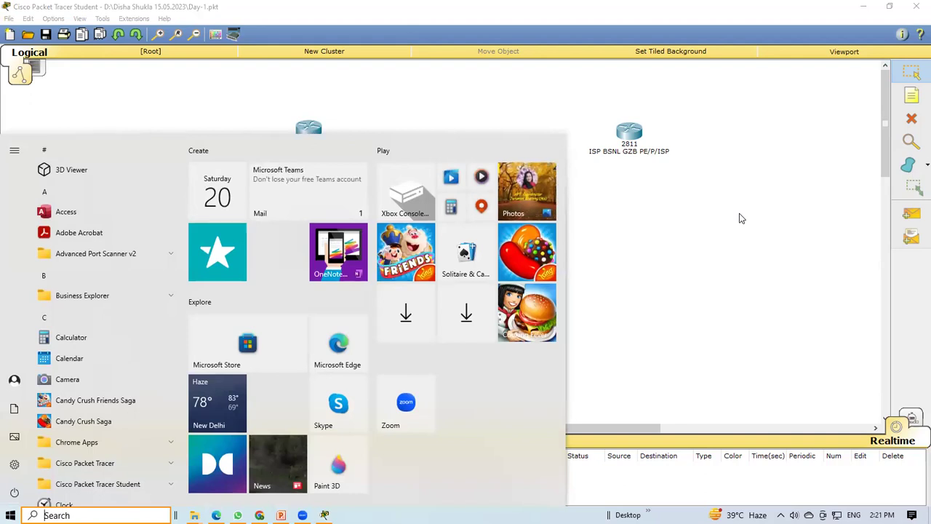
pyautogui.press('super')
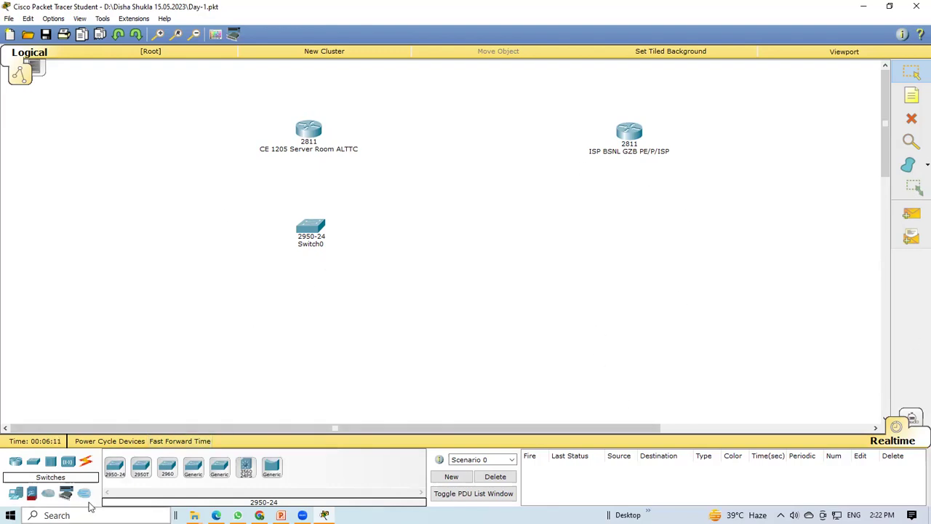
# - Place another 2950-24 switch on the left side and name it 1202
pyautogui.click(114, 466)
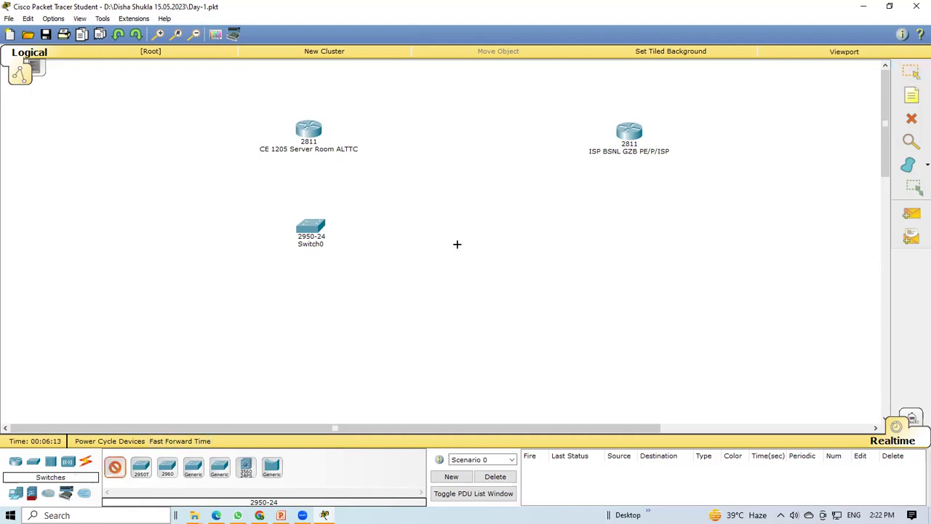
pyautogui.click(455, 246)
pyautogui.moveTo(457, 243); pyautogui.dragTo(131, 237)
pyautogui.click(148, 234)
pyautogui.write('1202')
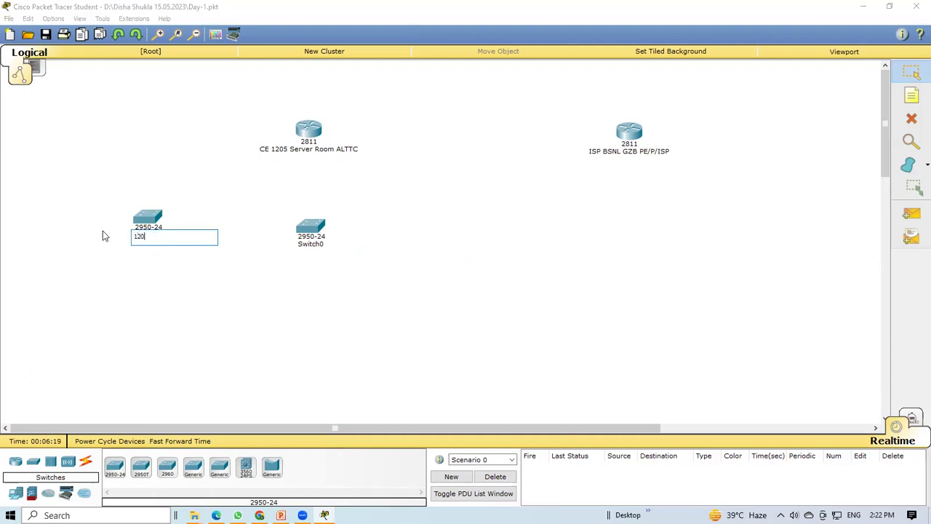
pyautogui.click(371, 308)
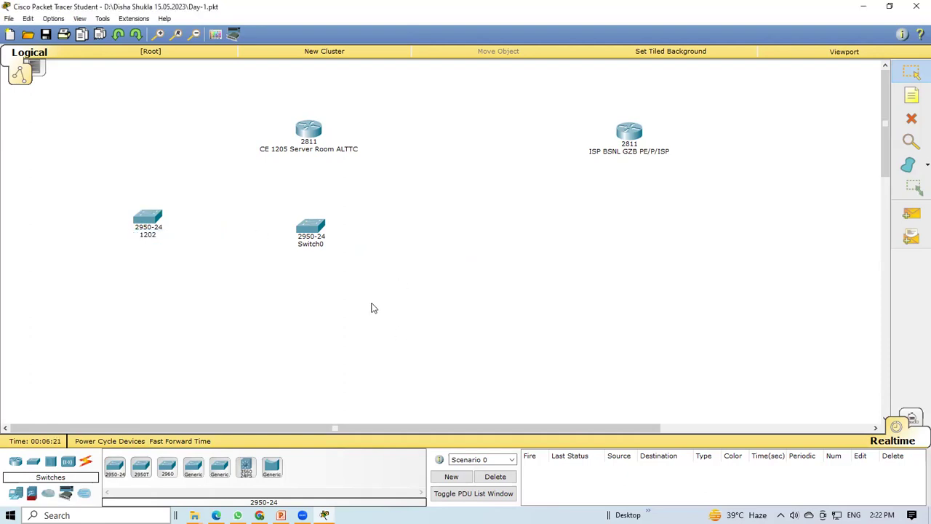
# - Rename Switch0 to 1205 and nudge switch 1202 slightly lower
pyautogui.click(313, 245)
pyautogui.moveTo(322, 245); pyautogui.dragTo(283, 245)
pyautogui.write('1205')
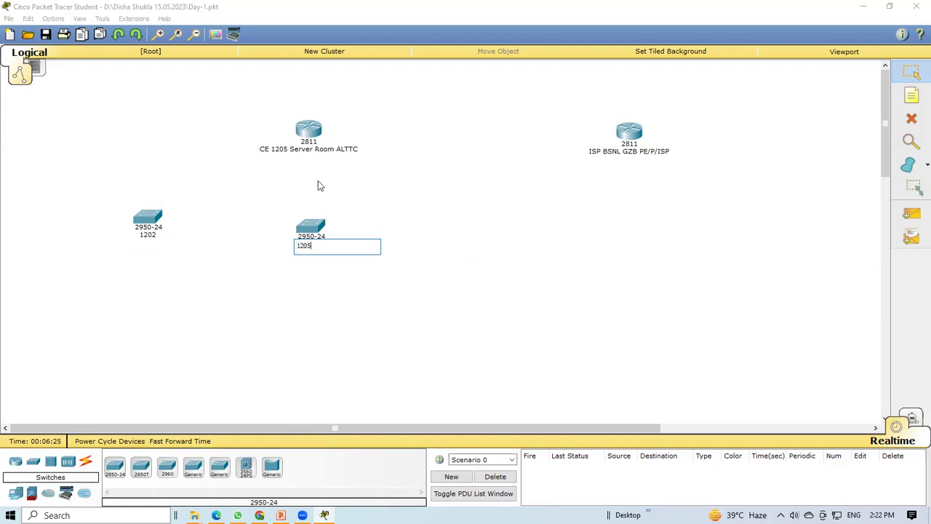
pyautogui.click(441, 418)
pyautogui.moveTo(145, 233); pyautogui.dragTo(143, 249)
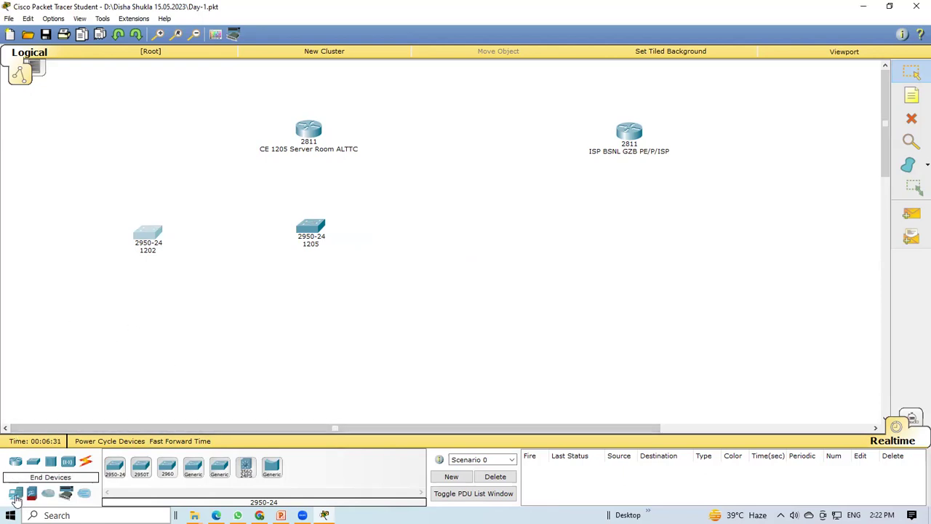
# - Place PC0 and a laptop at the lower left below switch 1202
pyautogui.click(16, 495)
pyautogui.click(115, 466)
pyautogui.click(105, 329)
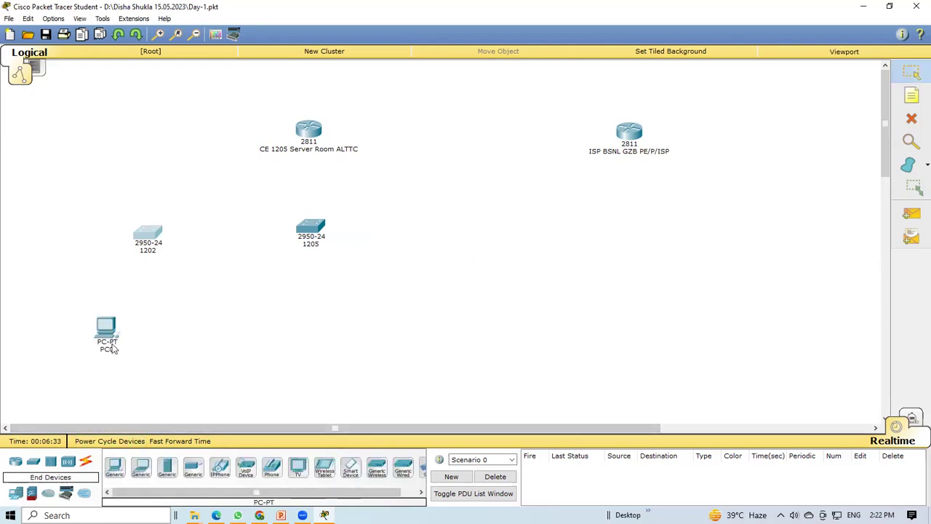
pyautogui.click(141, 467)
pyautogui.click(155, 314)
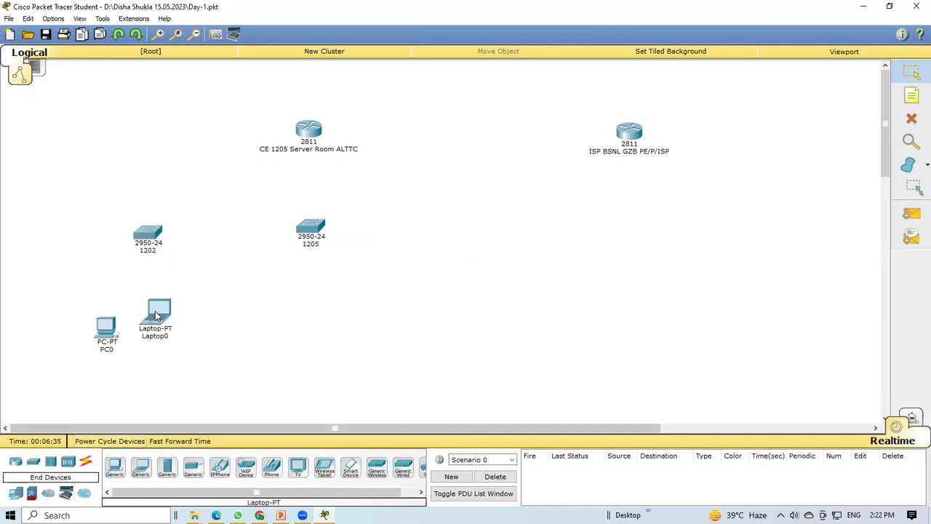
# - Add PC1 and PC2 below switch 1205 and PC3 under the ISP router
pyautogui.click(114, 465)
pyautogui.click(298, 323)
pyautogui.click(114, 466)
pyautogui.click(358, 334)
pyautogui.moveTo(155, 320); pyautogui.dragTo(162, 339)
pyautogui.click(114, 466)
pyautogui.click(647, 298)
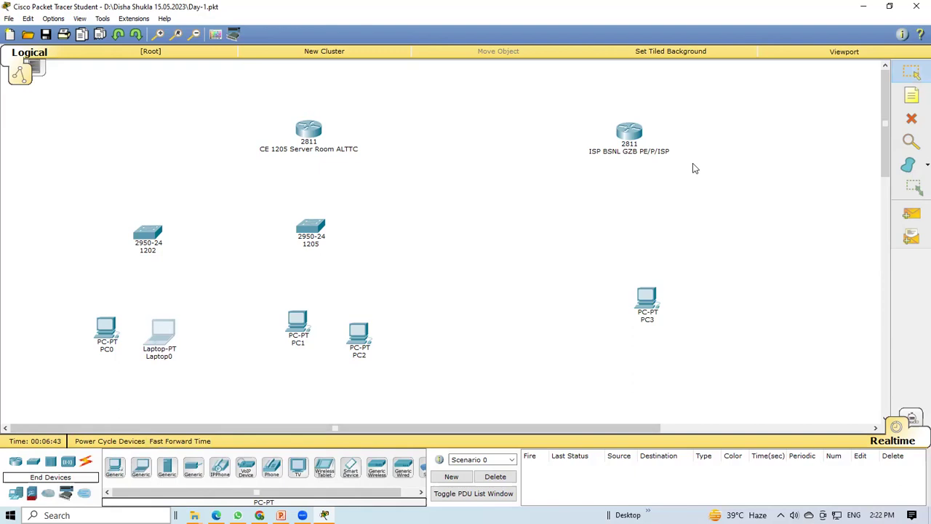
pyautogui.moveTo(297, 327); pyautogui.dragTo(298, 337)
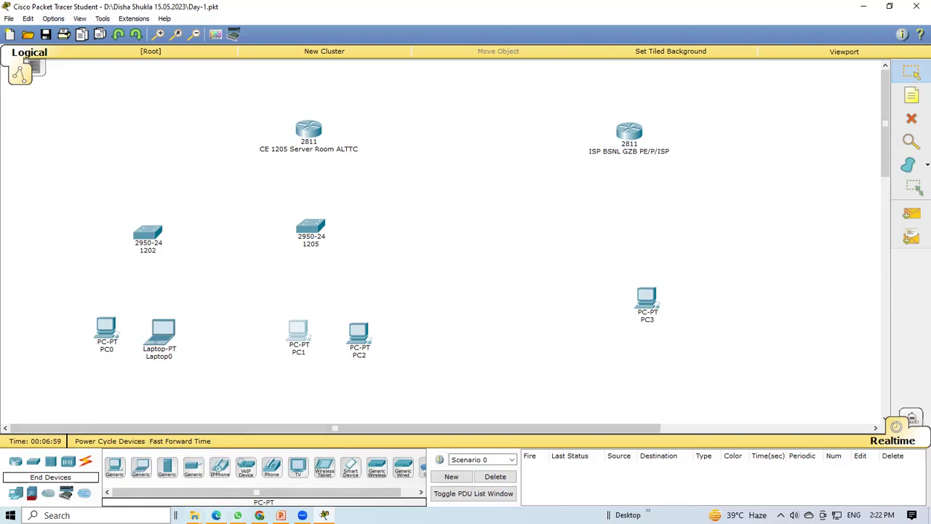
pyautogui.hotkey('alt', 'Tab')
# - Go to the Google homepage from Edge's address bar
pyautogui.click(167, 30)
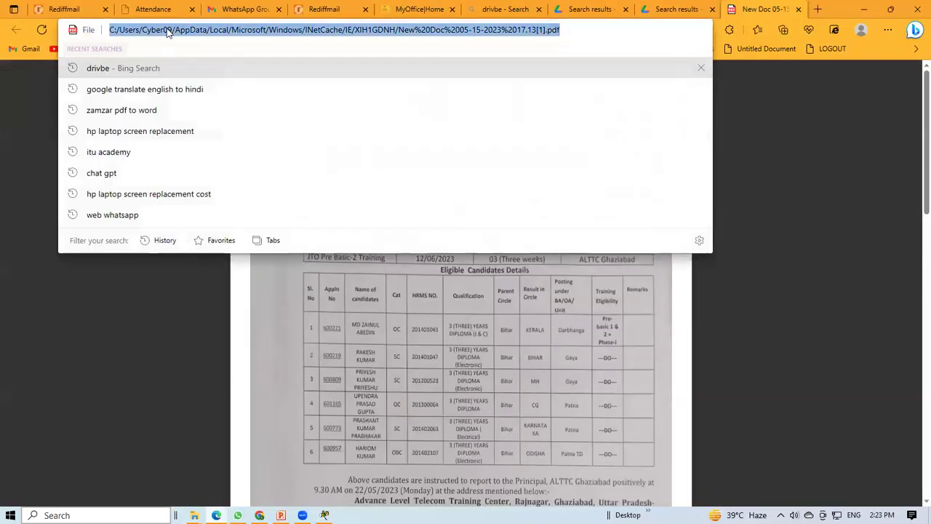
pyautogui.write('google')
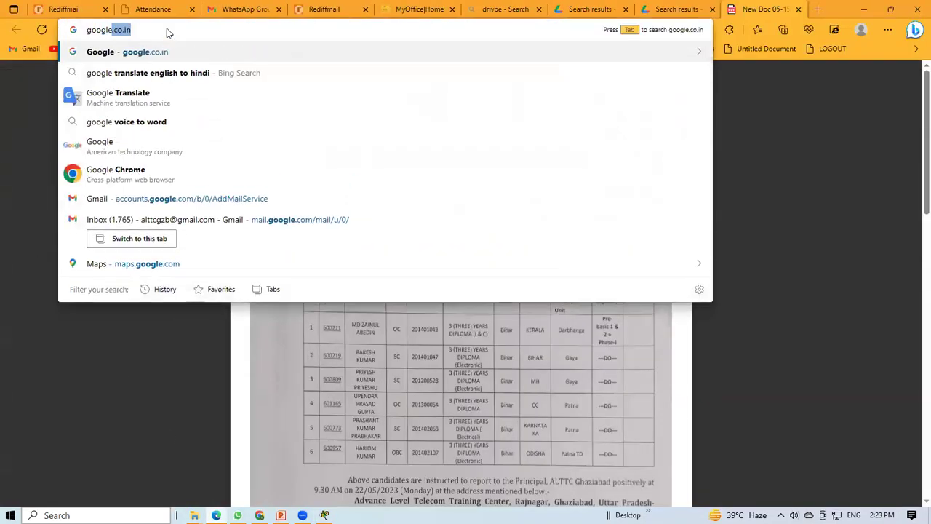
pyautogui.press('Return')
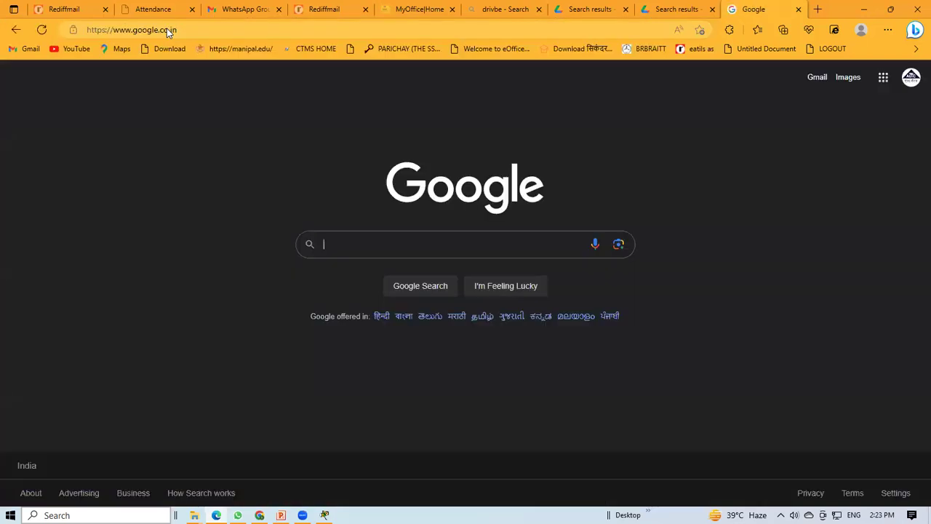
# - Search Google for 'LAN Cable' and browse the Images results
pyautogui.write('LAN Cable')
pyautogui.press('Return')
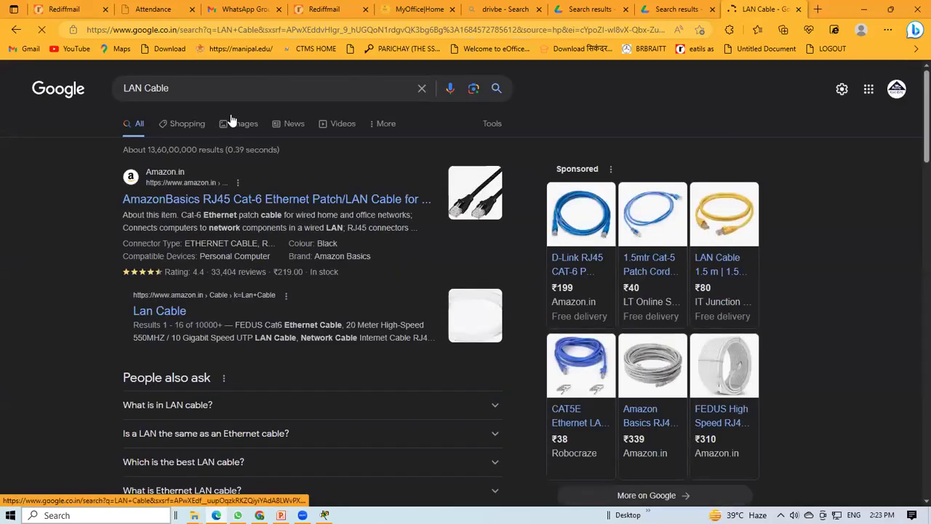
pyautogui.click(240, 126)
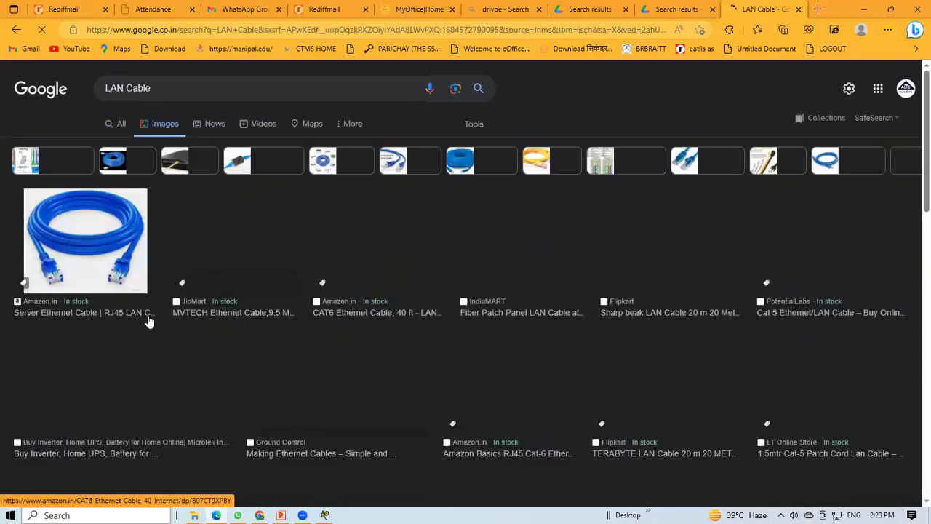
pyautogui.scroll(-5, 748, 450)
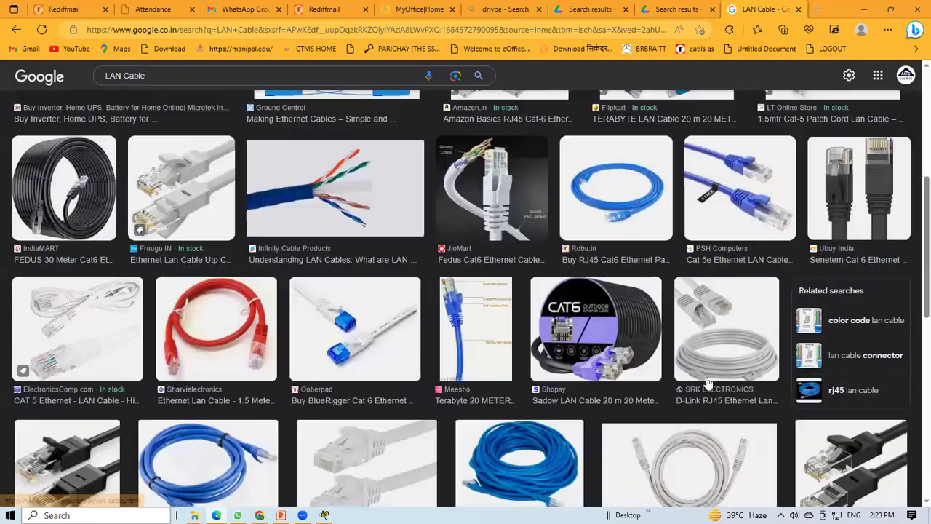
pyautogui.scroll(-3, 708, 383)
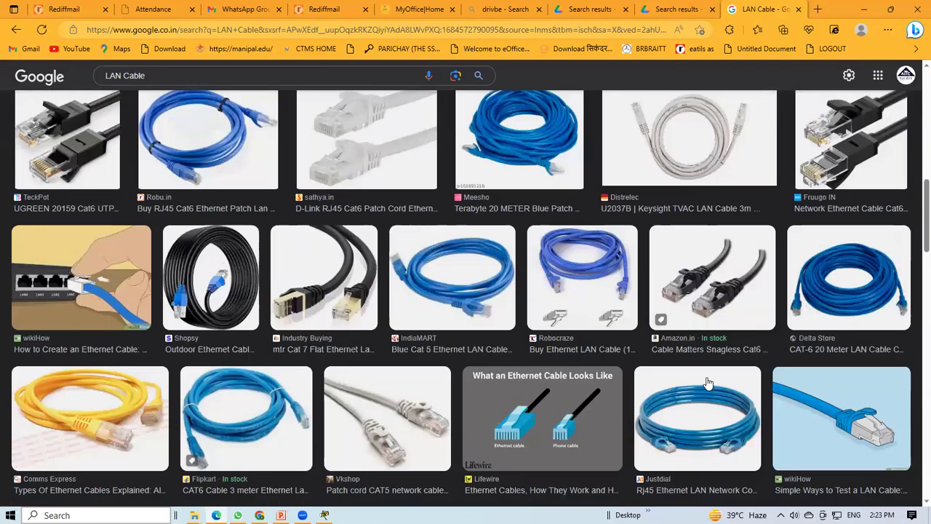
pyautogui.scroll(4, 708, 384)
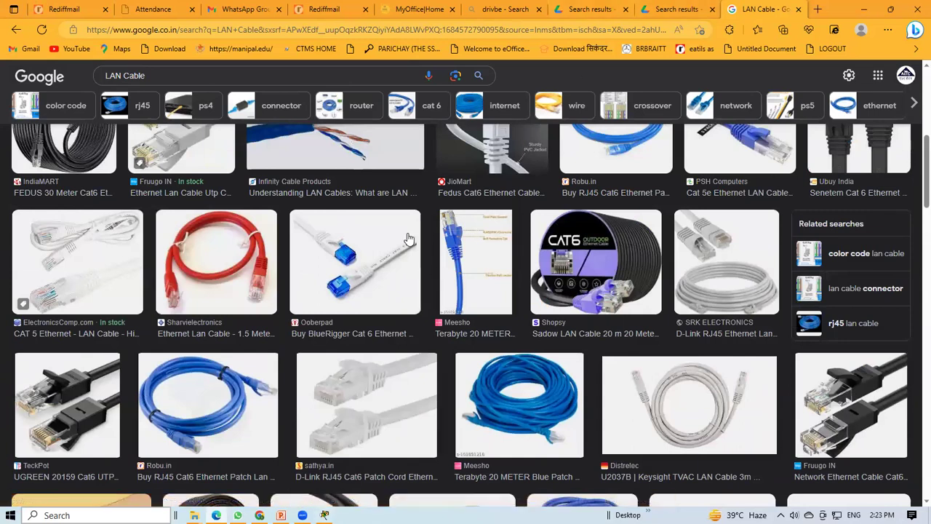
pyautogui.click(324, 514)
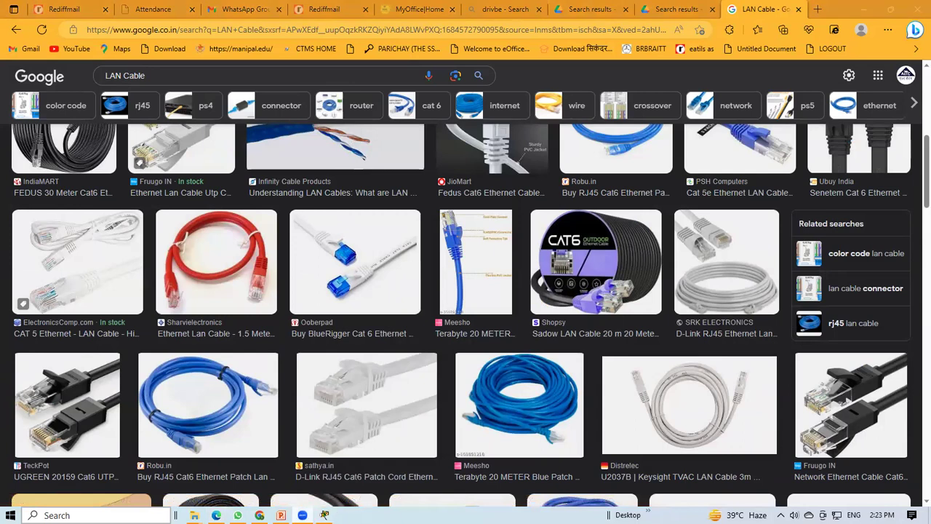